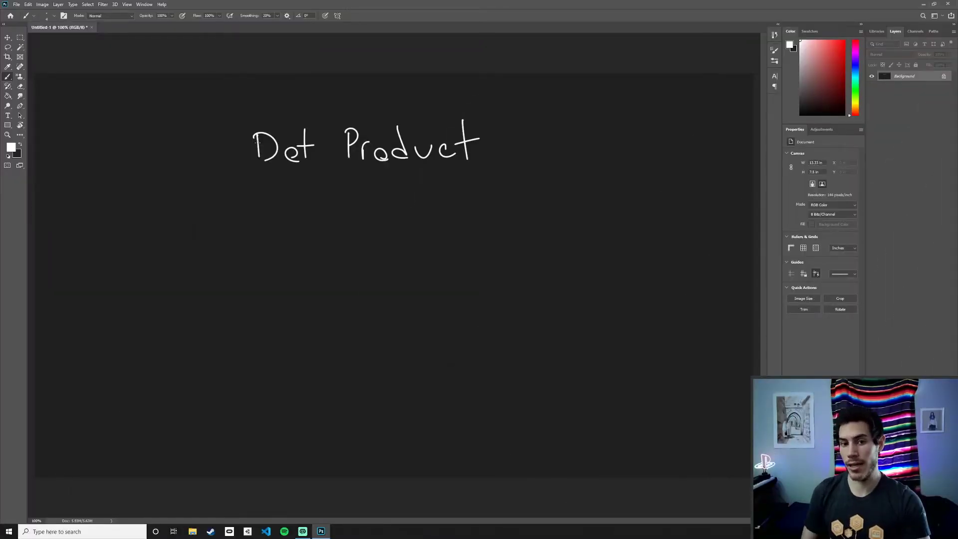
Underline the handwritten "Dot Product" heading with a white brush stroke.
drag(253, 184, 496, 185)
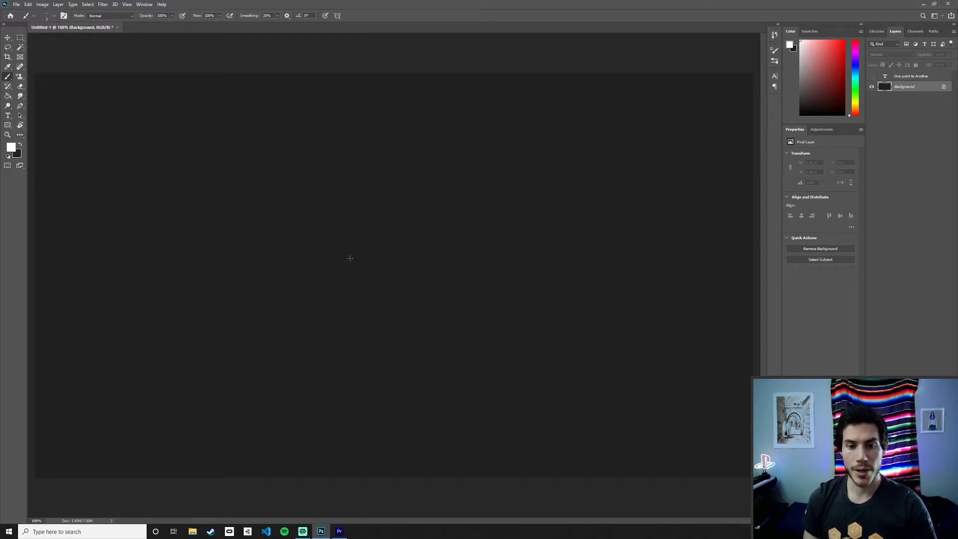
Draw a diagonal arrow pointing up and to the right in the middle of the blank canvas, with brush markings alongside it.
drag(350, 258, 402, 197)
drag(401, 214, 403, 197)
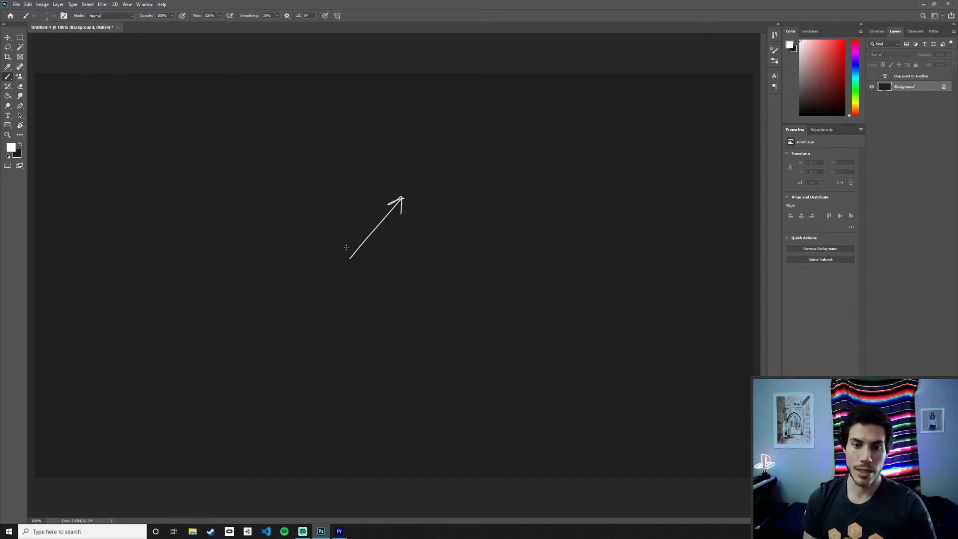
mouse_move(347, 249)
mouse_down()
mouse_move(363, 218)
mouse_move(354, 209)
mouse_move(367, 216)
mouse_move(373, 200)
mouse_move(398, 191)
mouse_up()
mouse_move(333, 192)
mouse_down()
mouse_move(337, 207)
mouse_move(366, 190)
mouse_up()
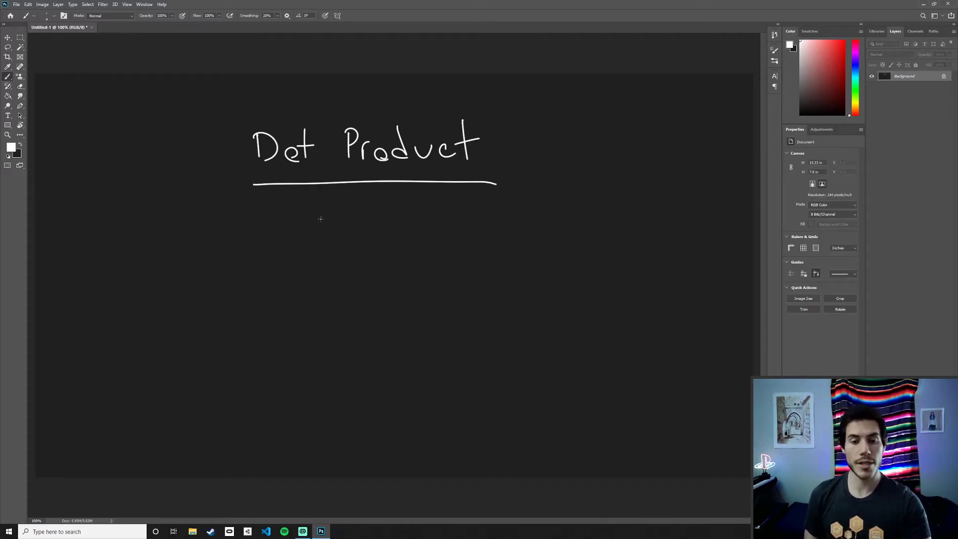
Handwrite "v1, v2" with a vector arrow above each name, beneath the underlined heading.
mouse_move(301, 235)
mouse_down()
mouse_move(306, 250)
mouse_move(319, 232)
mouse_move(330, 247)
mouse_up()
drag(301, 227, 323, 224)
drag(318, 221, 319, 229)
click(355, 244)
drag(363, 229, 398, 238)
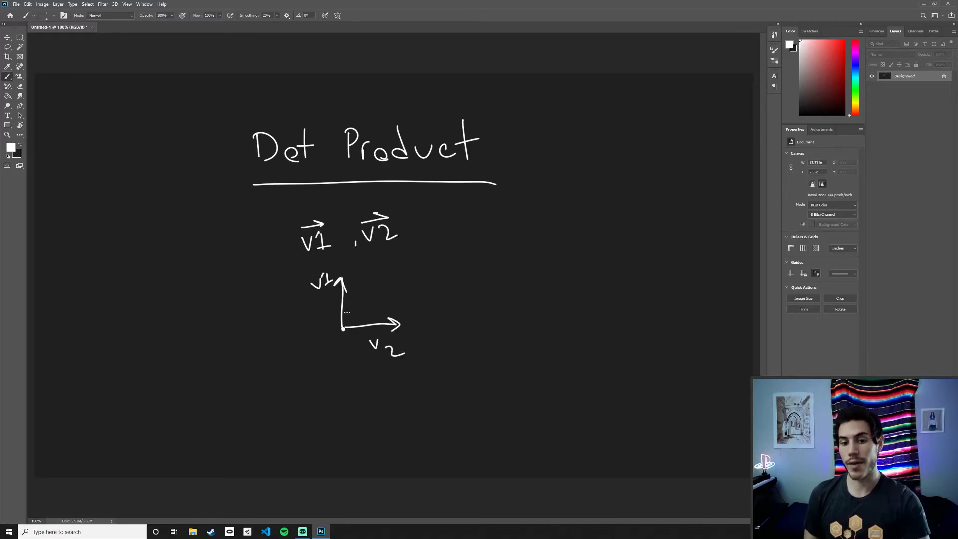
Mark the right angle between the perpendicular v1 and v2 arrows and write "= 0" beside them.
mouse_move(342, 313)
mouse_down()
mouse_move(355, 314)
mouse_move(355, 328)
mouse_up()
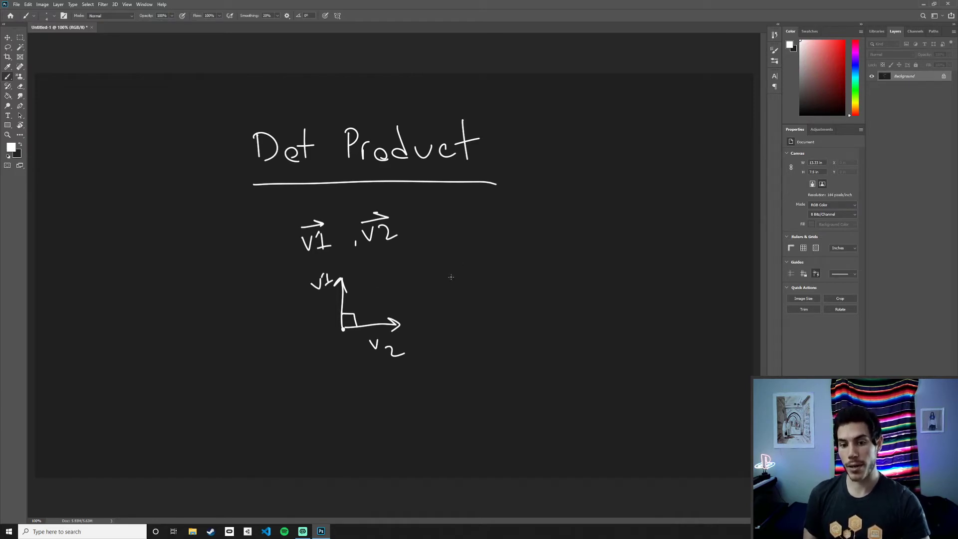
drag(443, 303, 457, 314)
drag(490, 304, 491, 300)
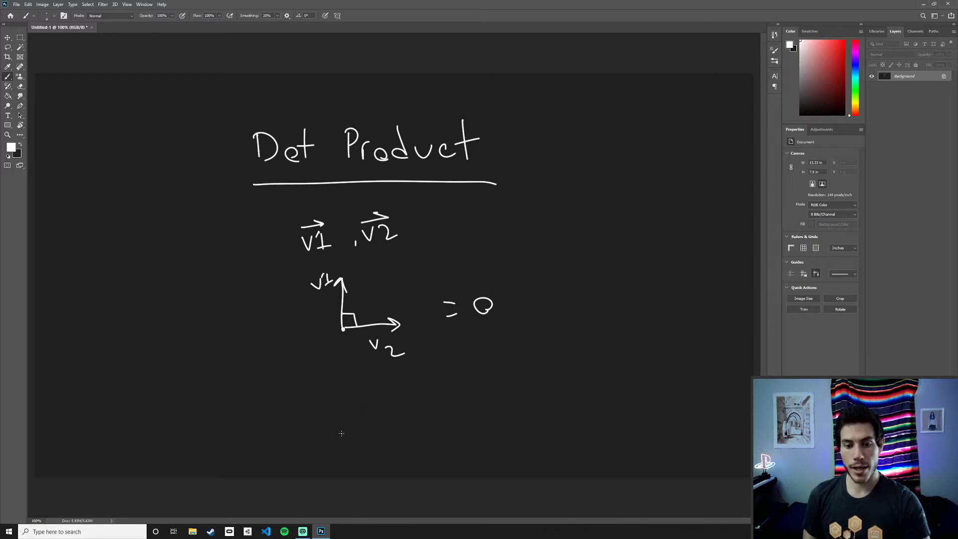
Draw v1 and v2 as overlapping upward arrows below the perpendicular pair and write an underlined "= 1" beside them.
drag(341, 432, 345, 394)
mouse_move(342, 431)
mouse_down()
mouse_move(341, 386)
mouse_move(322, 391)
mouse_move(332, 379)
mouse_move(353, 396)
mouse_move(356, 386)
mouse_move(418, 404)
mouse_up()
mouse_move(402, 418)
mouse_down()
mouse_move(464, 419)
mouse_move(451, 401)
mouse_move(484, 424)
mouse_up()
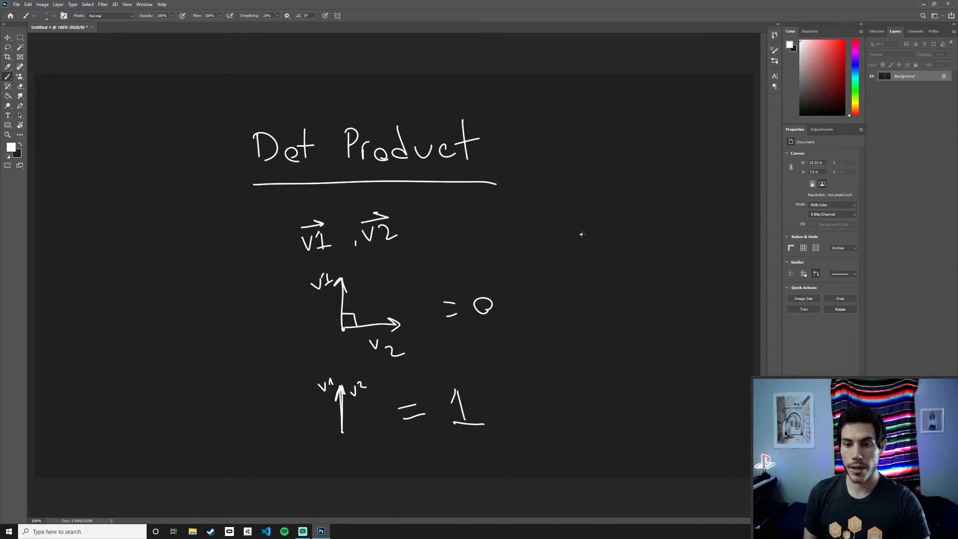
Draw two arrows pointing in opposite directions from a shared point beside the other sketches and write "= -1" next to them.
drag(581, 234, 580, 202)
mouse_move(573, 214)
mouse_down()
mouse_move(585, 214)
mouse_move(572, 286)
mouse_up()
drag(569, 270, 585, 270)
drag(601, 232, 614, 230)
mouse_move(602, 245)
mouse_down()
mouse_move(643, 230)
mouse_move(656, 242)
mouse_up()
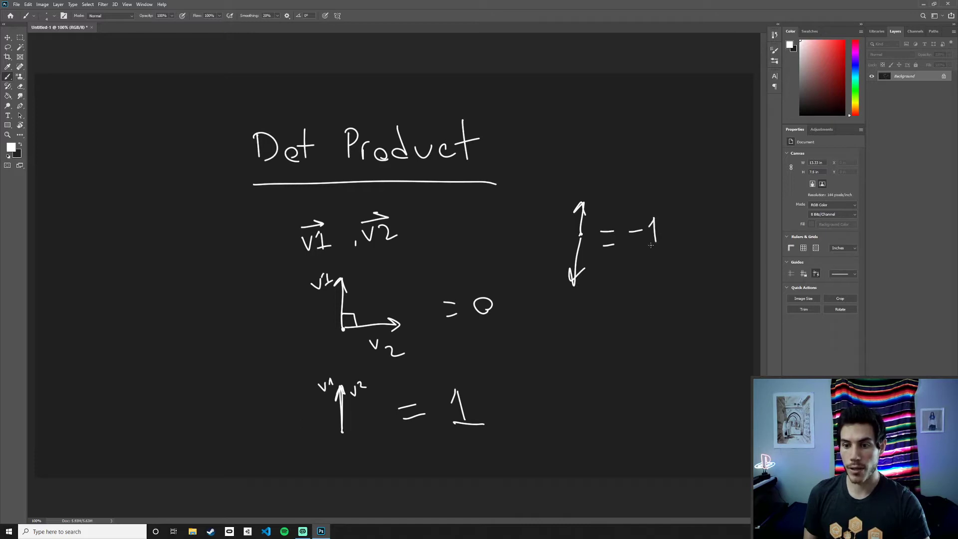
Undo the vector sketches and labels beneath the underlined heading, keeping only the heading.
key(ctrl+z)
key(ctrl+z)
key(ctrl+z)
key(ctrl+z)
key(ctrl+z)
key(ctrl+z)
key(ctrl+z)
key(ctrl+z)
key(ctrl+z)
key(ctrl+shift+z)
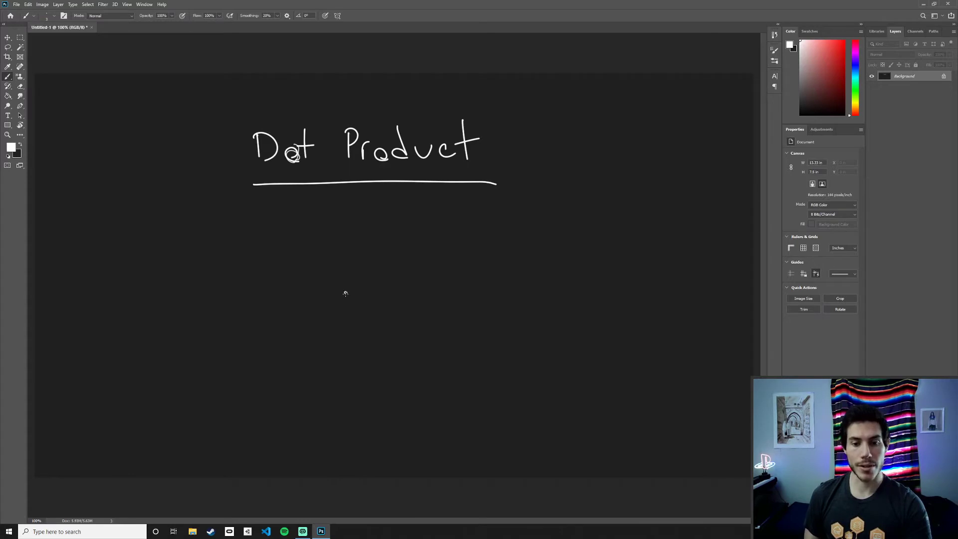
Draw a vertical and a horizontal arrow from one shared point, with a curly brace along the vertical arrow.
mouse_move(346, 292)
mouse_down()
mouse_move(350, 224)
mouse_move(355, 232)
mouse_up()
mouse_move(348, 294)
mouse_down()
mouse_move(395, 296)
mouse_move(387, 303)
mouse_up()
mouse_move(336, 284)
mouse_down()
mouse_move(330, 255)
mouse_move(314, 250)
mouse_move(340, 224)
mouse_up()
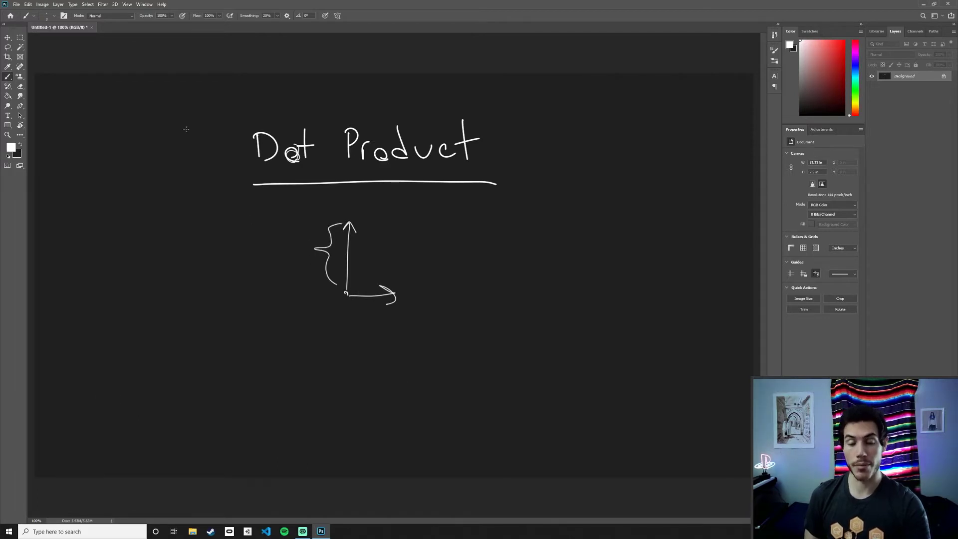
Label the vertical arrow 5m and the horizontal arrow 1m, mark their right angle, and write "= 0" beside the sketch.
mouse_move(278, 250)
mouse_down()
mouse_move(280, 257)
mouse_move(305, 246)
mouse_up()
mouse_move(351, 303)
mouse_down()
mouse_move(405, 300)
mouse_move(371, 327)
mouse_move(398, 325)
mouse_up()
drag(347, 278, 365, 295)
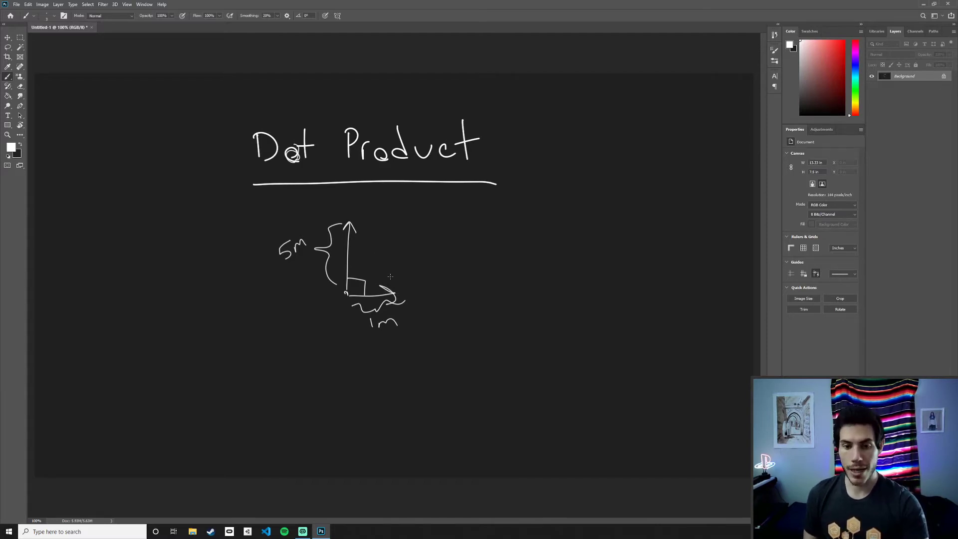
drag(424, 273, 450, 266)
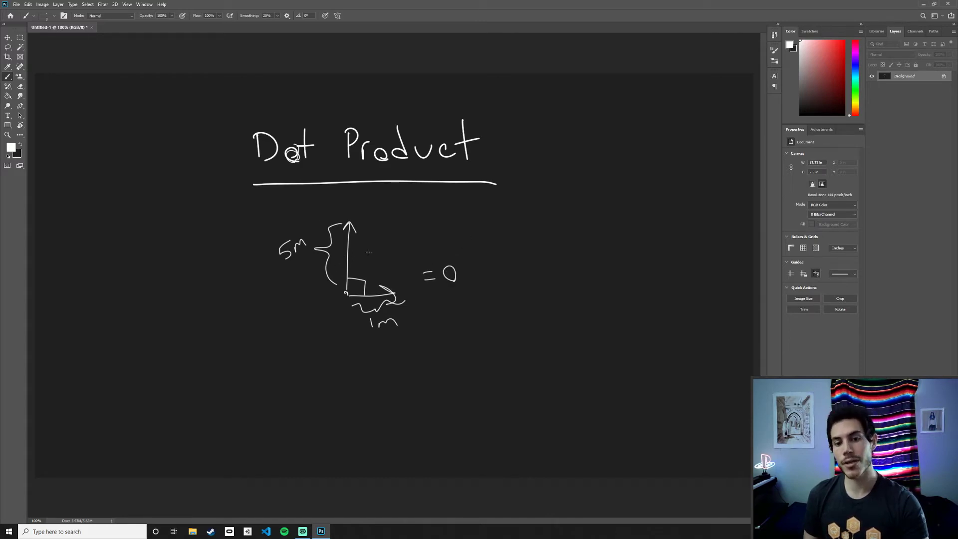
Add further arrows from the shared origin inside and along the right angle, and write an underlined "= 1" above the "= 0".
mouse_move(352, 293)
mouse_down()
mouse_move(375, 269)
mouse_move(379, 281)
mouse_move(354, 238)
mouse_up()
drag(354, 246, 362, 244)
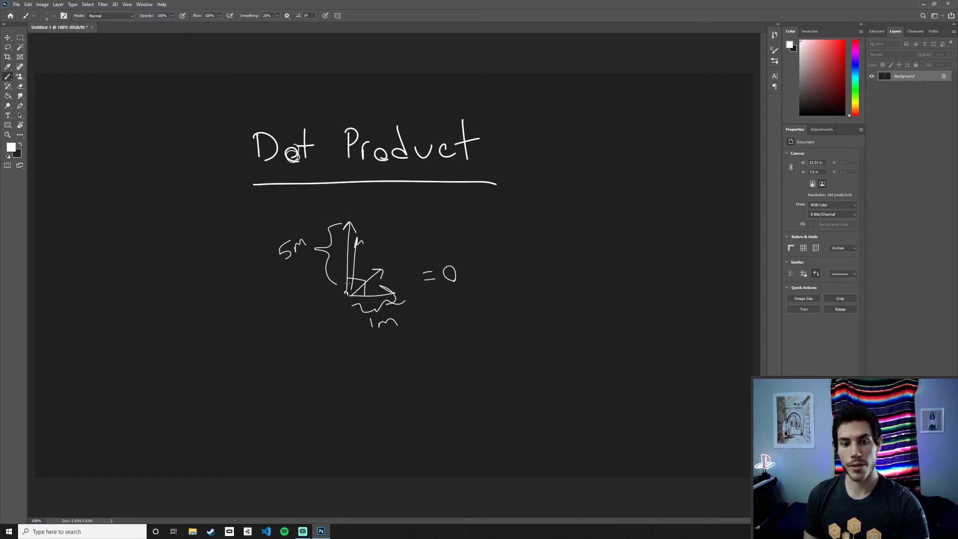
mouse_move(347, 286)
mouse_down()
mouse_move(347, 226)
mouse_move(354, 245)
mouse_up()
mouse_move(345, 290)
mouse_down()
mouse_move(345, 260)
mouse_move(341, 270)
mouse_move(355, 285)
mouse_up()
drag(419, 246, 430, 243)
mouse_move(419, 261)
mouse_down()
mouse_move(449, 255)
mouse_move(449, 230)
mouse_move(462, 254)
mouse_up()
Handwrite "Vector3.Dot(v1, v2)" below the vector sketch and add brush markings beneath it.
mouse_move(334, 368)
mouse_down()
mouse_move(340, 382)
mouse_move(388, 389)
mouse_move(437, 382)
mouse_move(452, 360)
mouse_move(478, 377)
mouse_move(519, 358)
mouse_move(527, 378)
mouse_move(571, 380)
mouse_up()
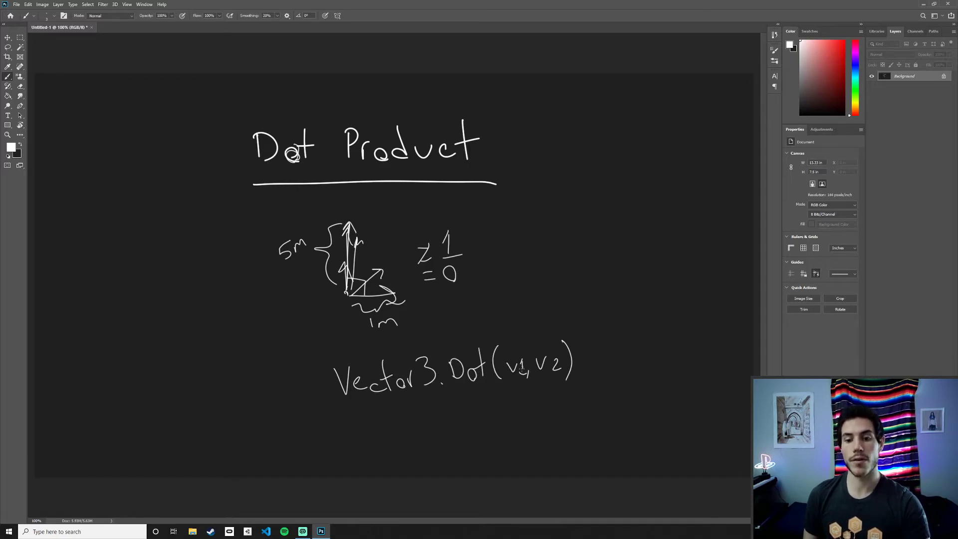
mouse_move(391, 426)
mouse_down()
mouse_move(415, 436)
mouse_move(449, 423)
mouse_move(469, 433)
mouse_move(487, 417)
mouse_move(547, 402)
mouse_move(544, 414)
mouse_move(566, 418)
mouse_move(579, 385)
mouse_move(587, 424)
mouse_up()
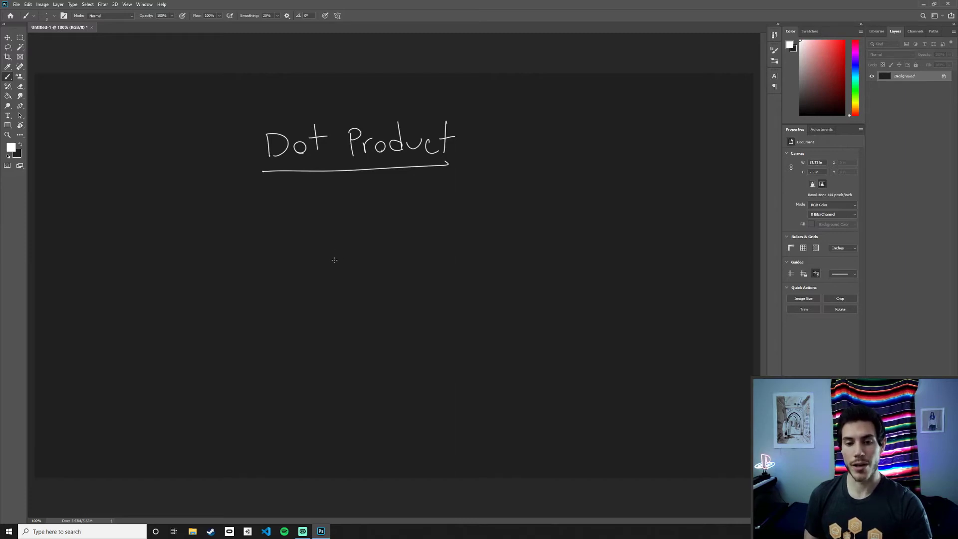
Draw a small circle with arrows going right, straight up and slanted upward from it, below the "Dot Product" heading.
mouse_move(334, 260)
mouse_down()
mouse_move(396, 256)
mouse_move(385, 264)
mouse_up()
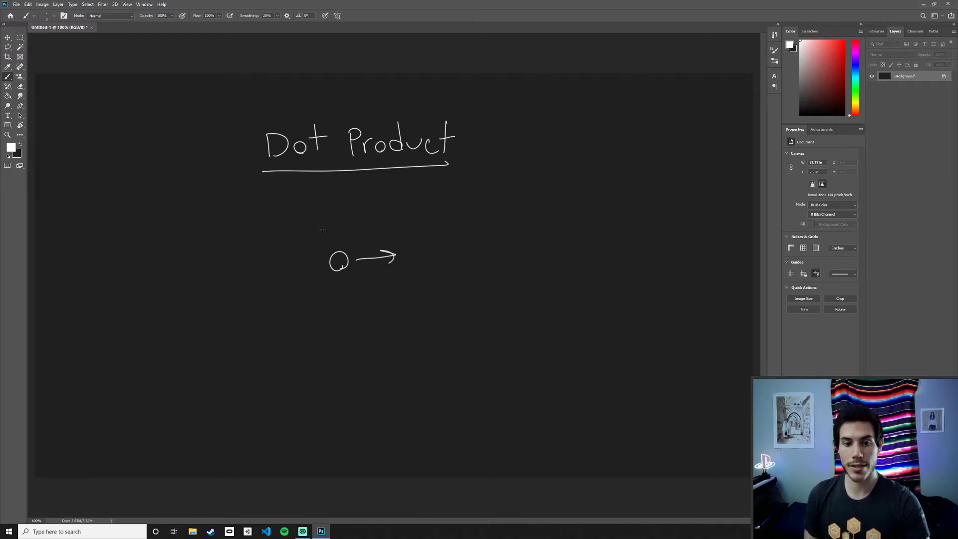
drag(339, 241, 337, 206)
drag(331, 222, 345, 218)
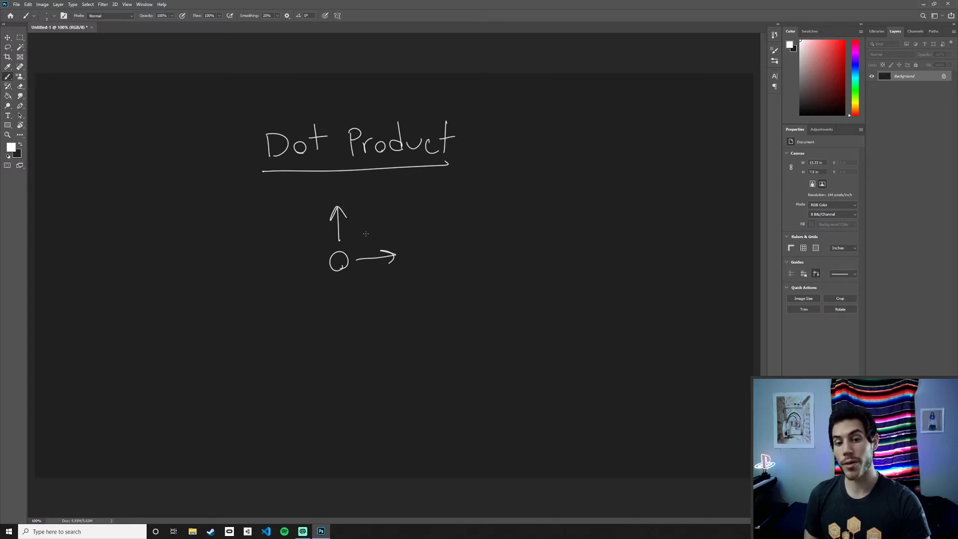
drag(339, 241, 357, 200)
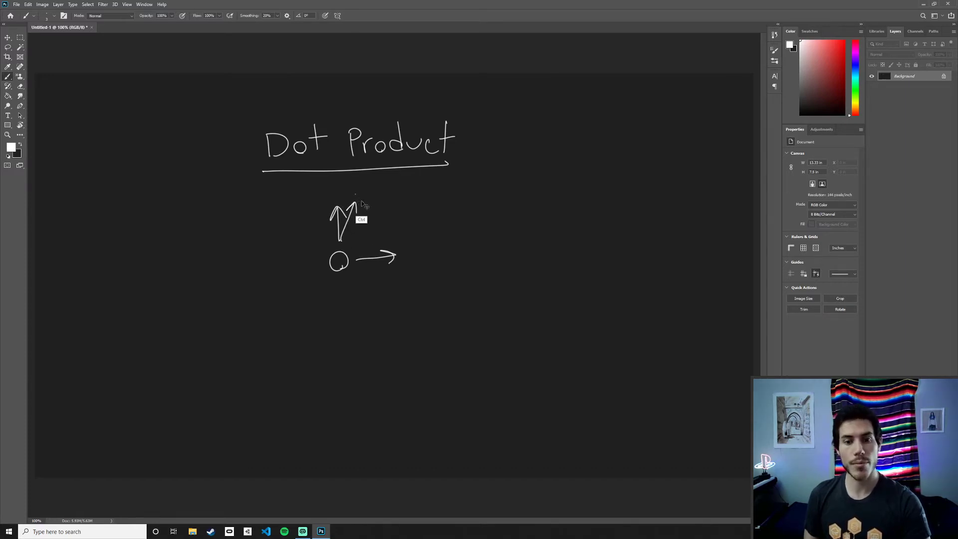
mouse_move(367, 185)
mouse_down()
mouse_move(365, 198)
mouse_move(333, 188)
mouse_move(342, 202)
mouse_up()
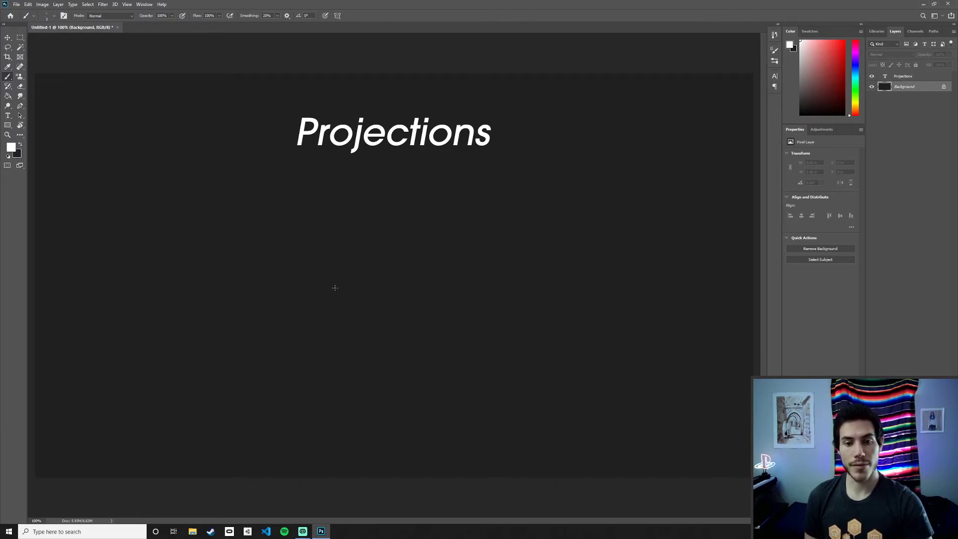
Draw a diagonal arrow rising from the corner of two axes labelled X and Y, below the "Projections" title.
mouse_move(335, 288)
mouse_down()
mouse_move(383, 226)
mouse_move(382, 241)
mouse_up()
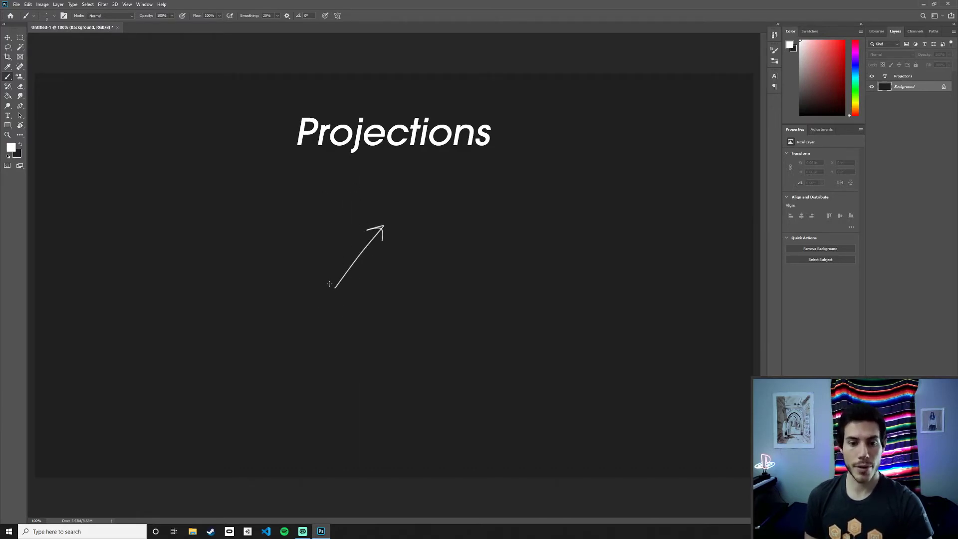
mouse_move(334, 256)
mouse_down()
mouse_move(335, 287)
mouse_move(371, 285)
mouse_up()
drag(378, 280, 394, 288)
drag(385, 277, 379, 290)
drag(322, 242, 331, 245)
drag(333, 234, 328, 249)
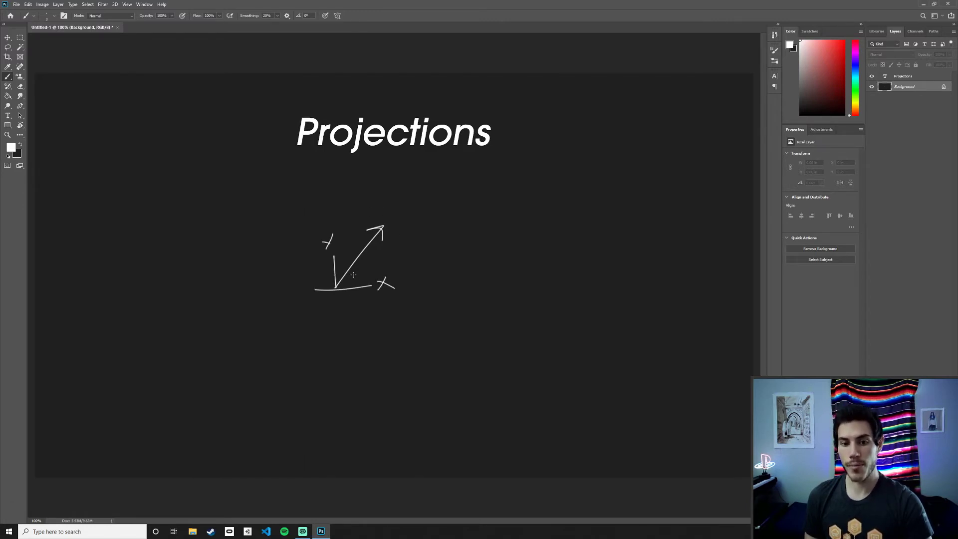
Project the diagonal arrow onto the X axis with a dashed line and bold arrow, and draw a light source with short rays above.
drag(383, 254, 383, 257)
drag(383, 263, 384, 267)
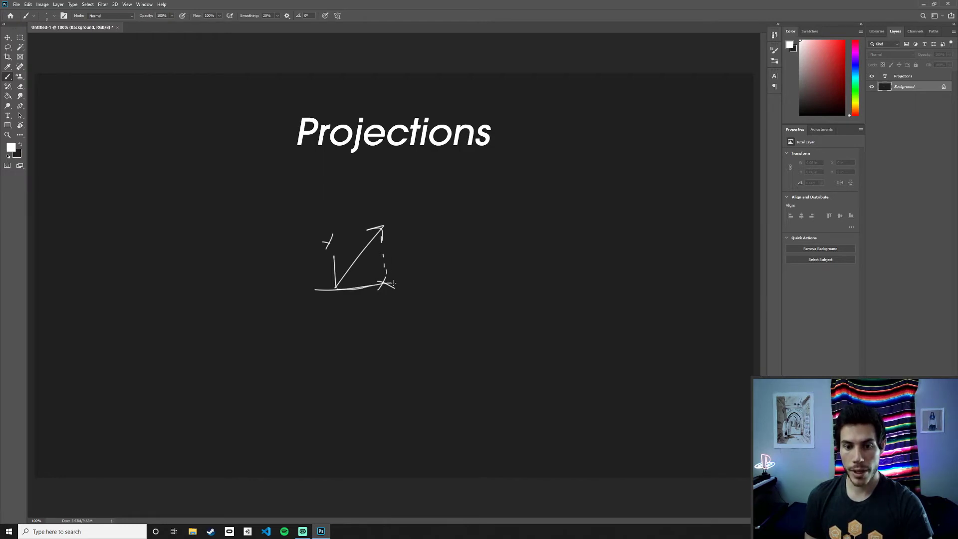
mouse_move(393, 284)
mouse_down()
mouse_move(381, 278)
mouse_move(394, 286)
mouse_up()
mouse_move(345, 174)
mouse_down()
mouse_move(358, 168)
mouse_move(349, 183)
mouse_up()
drag(354, 174, 362, 181)
drag(366, 181, 368, 185)
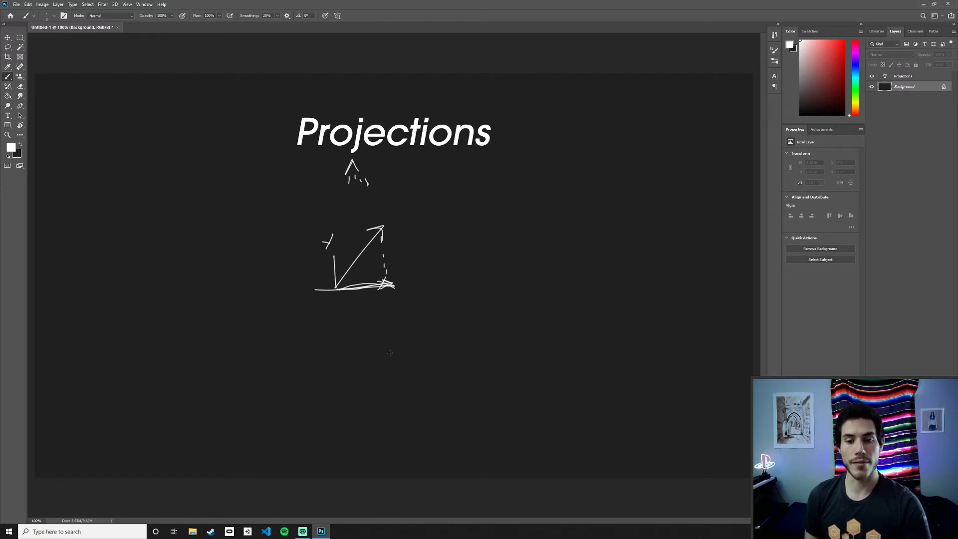
Draw a circle with a diagonal arrow below the axes sketch and project it with a dashed line onto a horizontal arrow.
drag(396, 363, 427, 316)
mouse_move(416, 323)
mouse_down()
mouse_move(428, 318)
mouse_move(448, 353)
mouse_move(439, 302)
mouse_up()
mouse_move(422, 309)
mouse_down()
mouse_move(439, 302)
mouse_move(441, 356)
mouse_up()
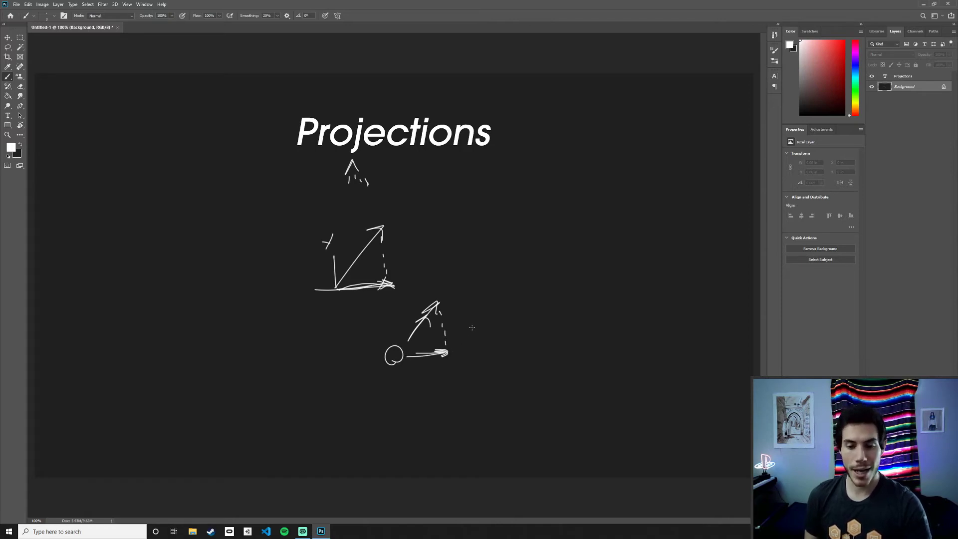
Draw a pointer arrow toward the tip of the circle's horizontal arrow and retrace that projected arrow.
mouse_move(473, 317)
mouse_down()
mouse_move(452, 353)
mouse_move(468, 348)
mouse_up()
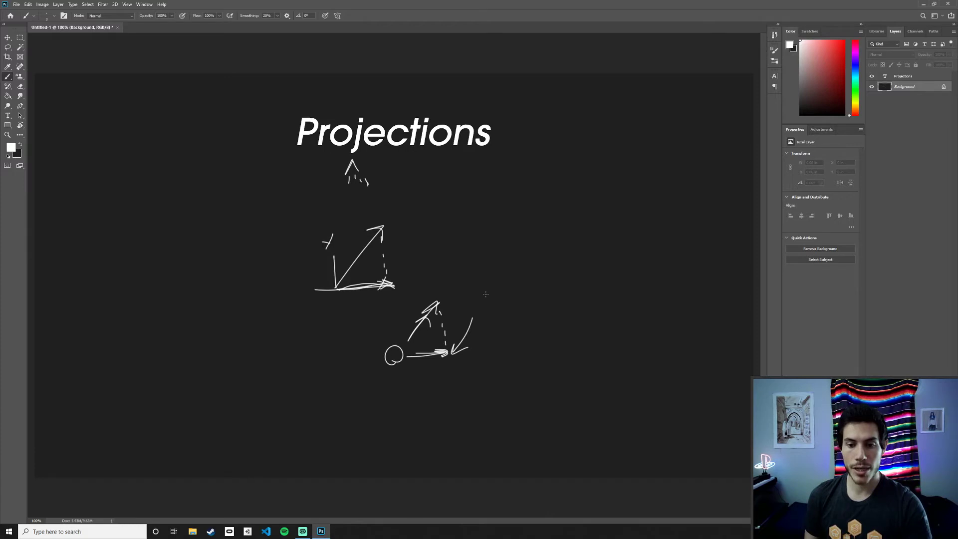
click(394, 356)
drag(408, 358, 447, 352)
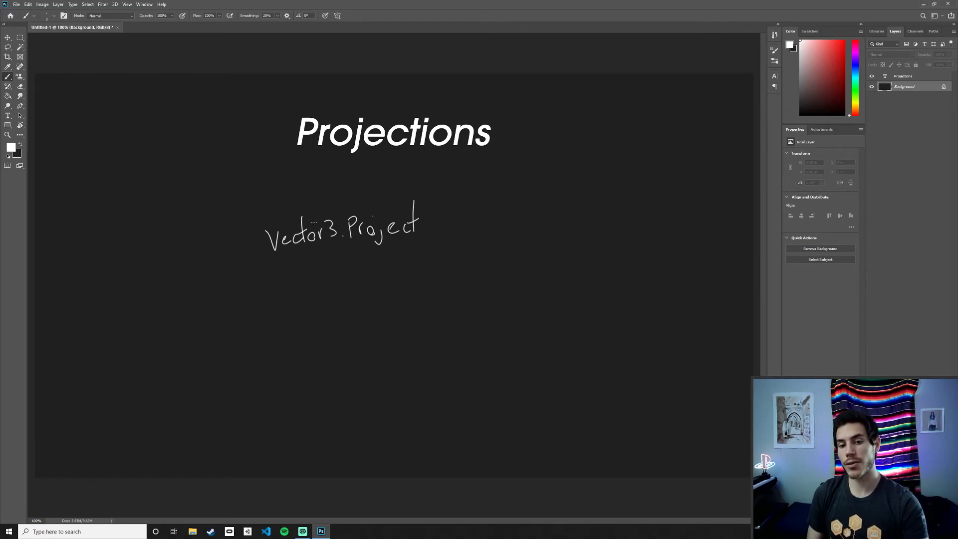
Draw a plane below the "Vector3.Project" text with an upright arrow, a slanted arrow and its dashed projection.
mouse_move(347, 344)
mouse_down()
mouse_move(394, 318)
mouse_move(432, 322)
mouse_up()
mouse_move(354, 346)
mouse_down()
mouse_move(403, 348)
mouse_move(432, 319)
mouse_move(393, 298)
mouse_move(385, 312)
mouse_move(397, 303)
mouse_up()
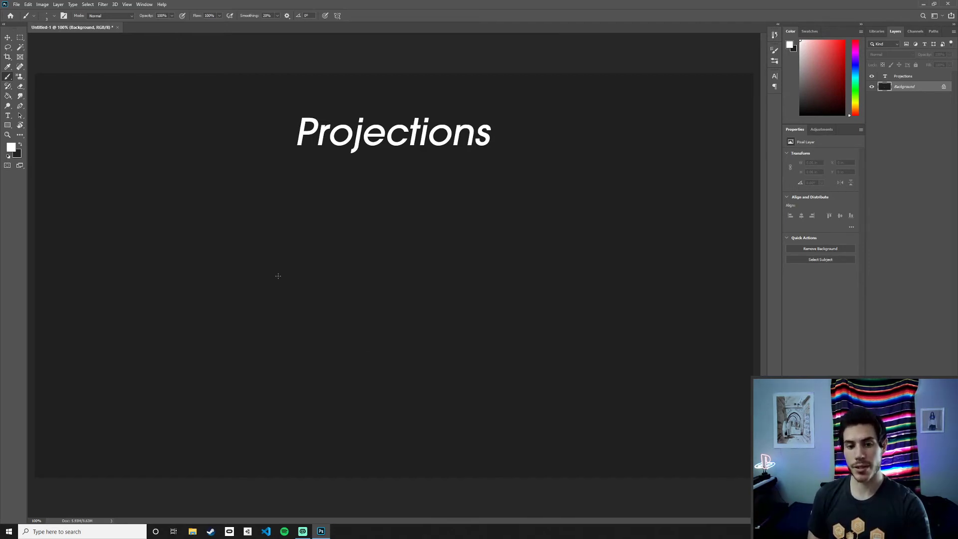
Draw a small diagonal arrow on a horizontal line with its dashed projection and projected arrow along the line.
mouse_move(276, 270)
mouse_down()
mouse_move(312, 227)
mouse_move(313, 243)
mouse_up()
drag(241, 271, 347, 269)
drag(310, 238, 310, 242)
mouse_move(310, 248)
mouse_down()
mouse_move(277, 270)
mouse_move(307, 270)
mouse_up()
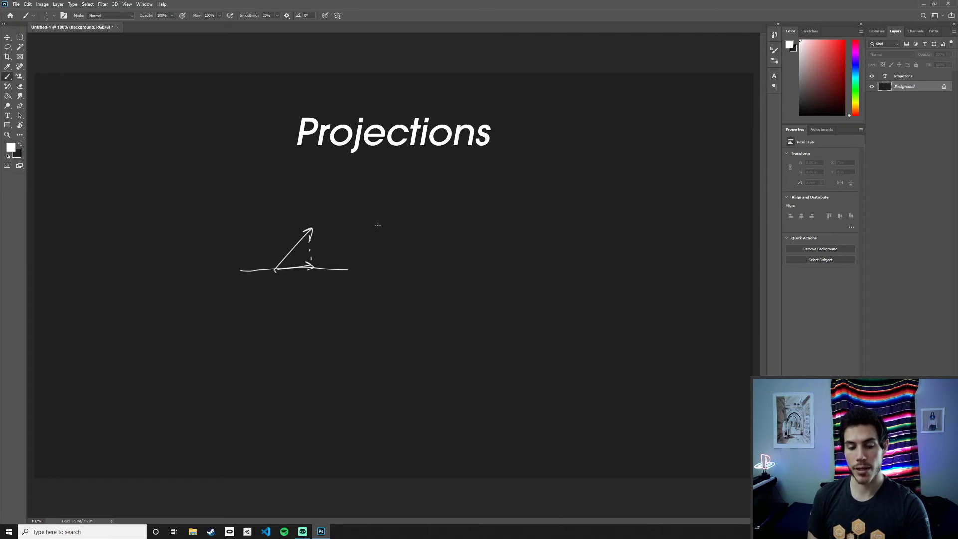
Draw a short arrow leading to a larger copy of the diagonal vector on a line, with its dashed projection and projected arrow.
drag(368, 254, 387, 251)
mouse_move(535, 263)
mouse_down()
mouse_move(403, 270)
mouse_move(483, 184)
mouse_up()
drag(483, 184, 477, 196)
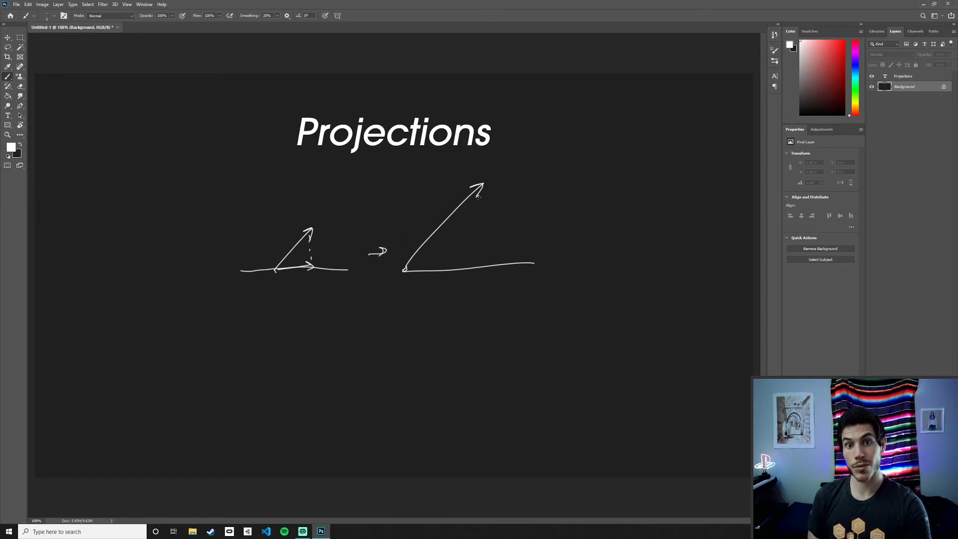
drag(485, 215, 486, 221)
drag(487, 231, 488, 239)
mouse_move(405, 270)
mouse_down()
mouse_move(493, 266)
mouse_move(486, 273)
mouse_up()
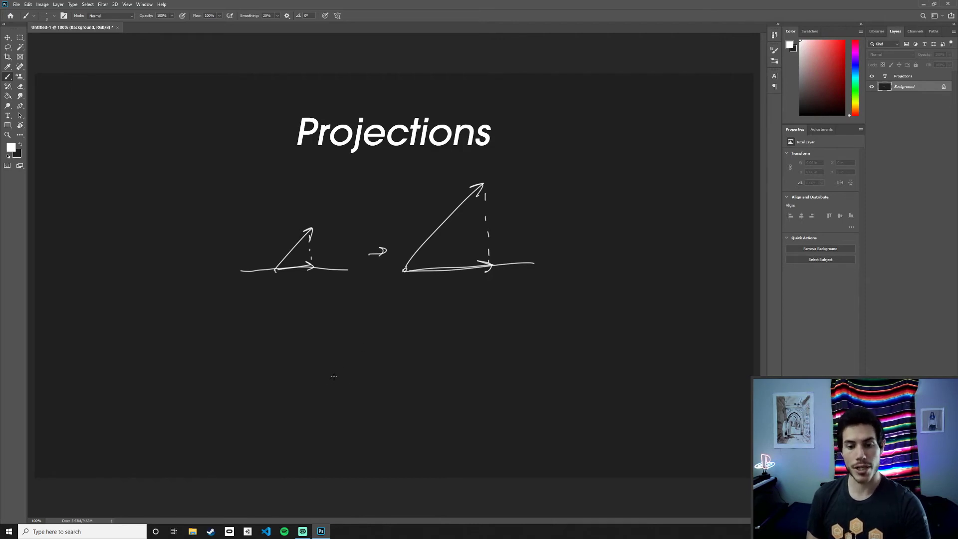
Draw a flat plane and an upright plane below the line sketches, each with a slanted arrow projected onto it by dashes.
mouse_move(327, 383)
mouse_down()
mouse_move(370, 351)
mouse_move(424, 351)
mouse_move(351, 382)
mouse_move(396, 380)
mouse_move(426, 345)
mouse_up()
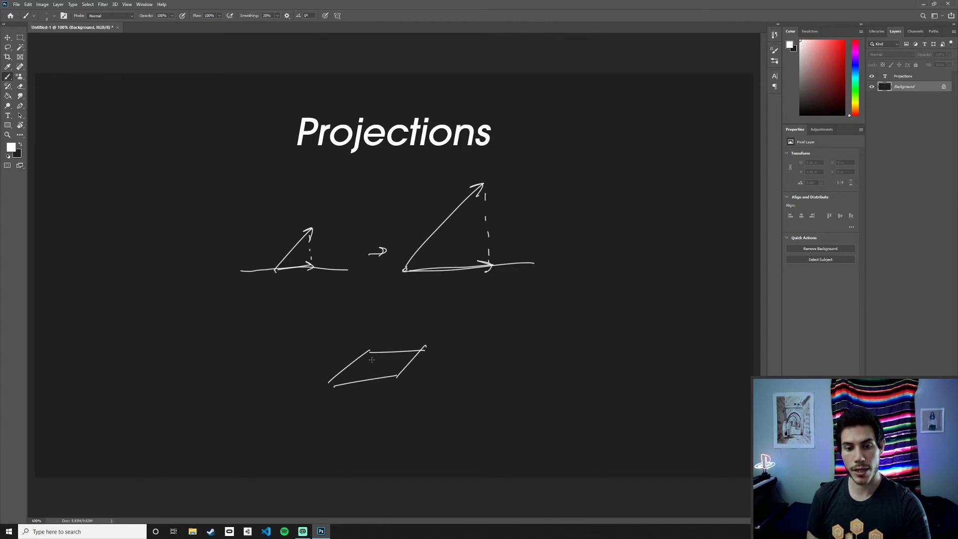
mouse_move(370, 364)
mouse_down()
mouse_move(400, 321)
mouse_move(401, 360)
mouse_up()
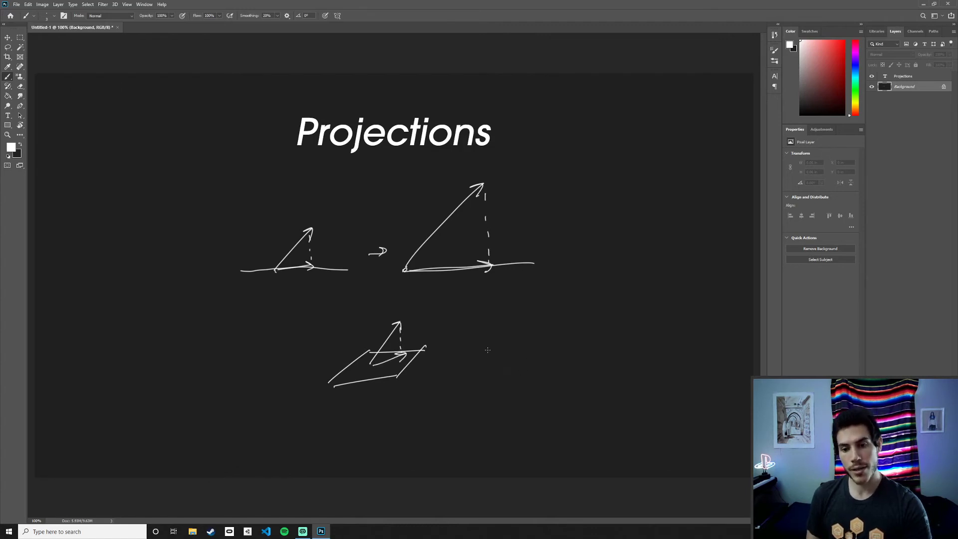
mouse_move(479, 343)
mouse_down()
mouse_move(511, 319)
mouse_move(519, 359)
mouse_move(488, 367)
mouse_move(524, 360)
mouse_up()
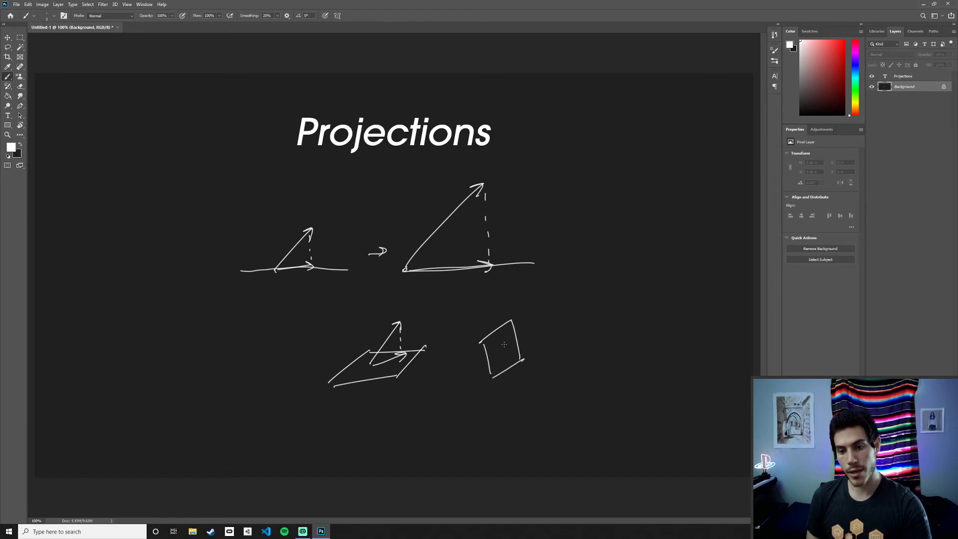
mouse_move(509, 349)
mouse_down()
mouse_move(535, 317)
mouse_move(538, 328)
mouse_up()
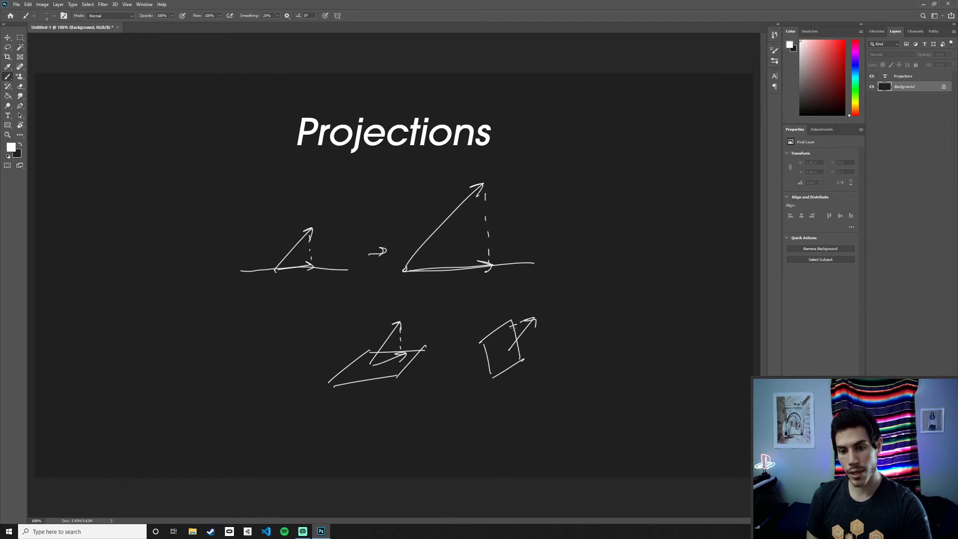
mouse_move(507, 350)
mouse_down()
mouse_move(506, 327)
mouse_move(513, 340)
mouse_up()
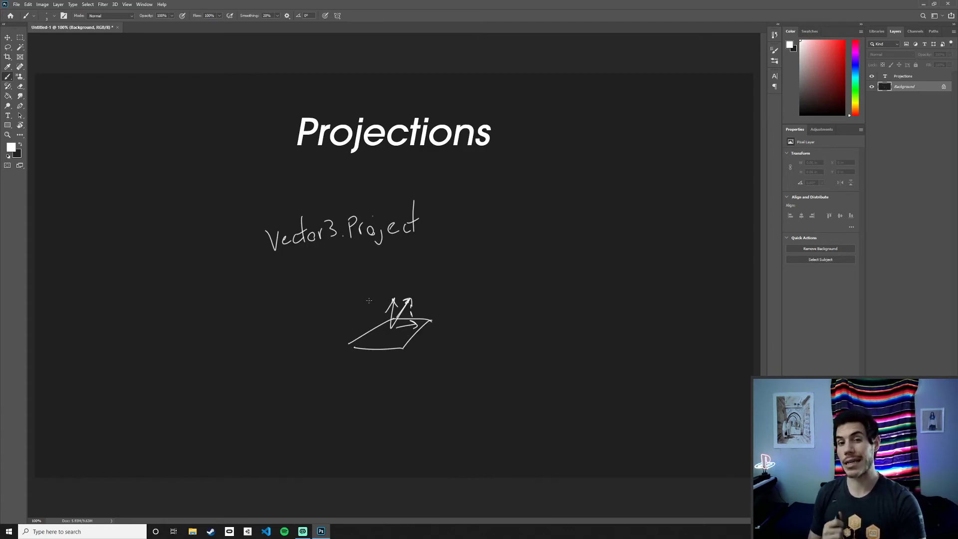
Sketch a short, nearly horizontal baseline with an upright stroke and a diagonal stroke rising from its middle below the "One point to Another" title.
drag(322, 327, 324, 327)
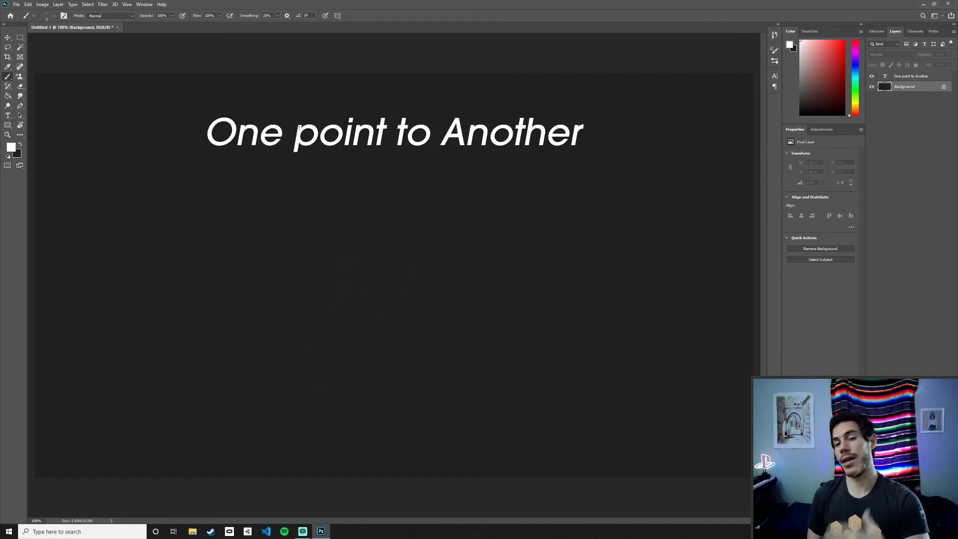
shift+click(348, 327)
click(327, 330)
shift+click(390, 320)
click(349, 328)
shift+click(374, 295)
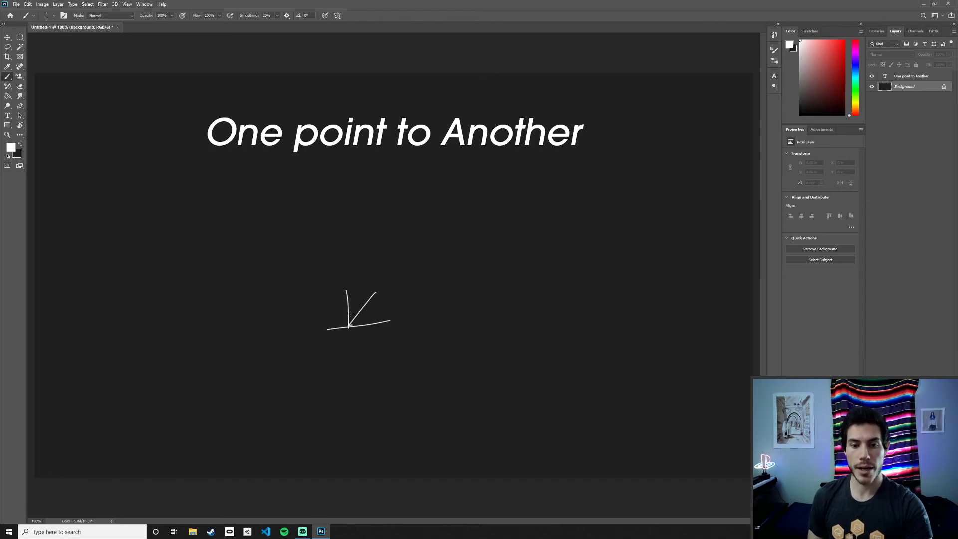
Draw an upright arrow labelled V1 and a longer diagonal arrow labelled V2 from the shared origin, with a dashed arrow between their tips.
mouse_move(349, 325)
mouse_down()
mouse_move(356, 246)
mouse_move(337, 253)
mouse_move(344, 265)
mouse_up()
mouse_move(352, 326)
mouse_down()
mouse_move(438, 224)
mouse_move(437, 232)
mouse_up()
drag(434, 241, 442, 242)
drag(447, 245, 464, 251)
drag(419, 218, 430, 223)
drag(416, 226, 360, 238)
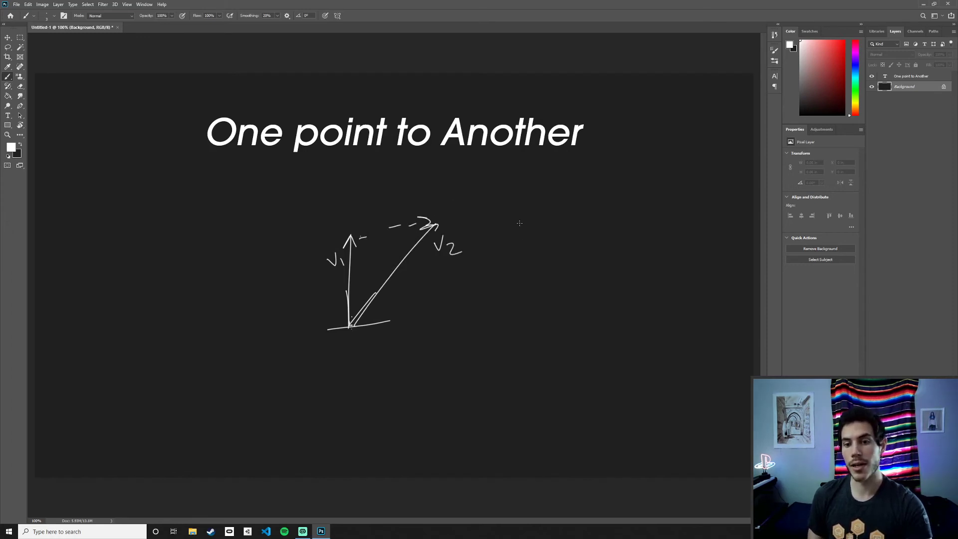
Write V2 − V1 = V3 beside the sketch with vector marks over V2 and V1, and draw an arrow labelled V3 from the shared origin.
mouse_move(513, 213)
mouse_down()
mouse_move(528, 209)
mouse_move(534, 231)
mouse_move(556, 214)
mouse_up()
mouse_move(562, 207)
mouse_down()
mouse_move(569, 219)
mouse_move(576, 206)
mouse_move(583, 222)
mouse_up()
drag(511, 204, 527, 200)
drag(556, 198, 570, 196)
drag(596, 207, 606, 206)
mouse_move(596, 215)
mouse_down()
mouse_move(625, 214)
mouse_move(633, 201)
mouse_move(640, 224)
mouse_up()
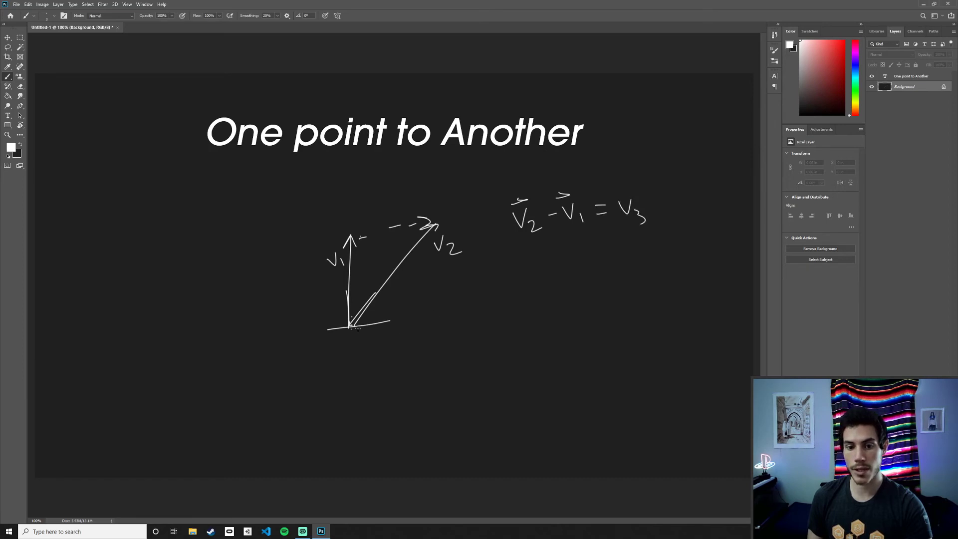
mouse_move(352, 327)
mouse_down()
mouse_move(444, 307)
mouse_move(430, 316)
mouse_up()
mouse_move(454, 298)
mouse_down()
mouse_move(467, 296)
mouse_move(476, 326)
mouse_up()
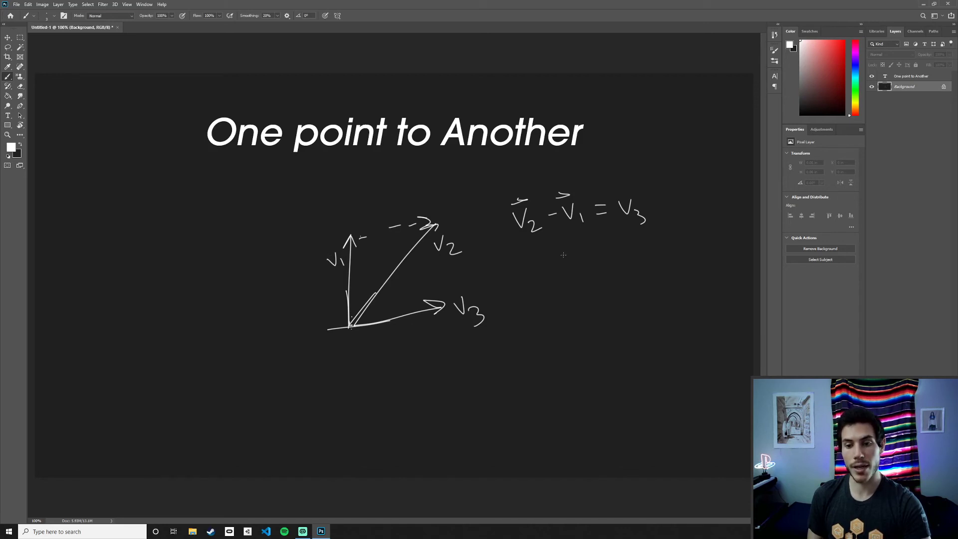
Write V1 + V3 = V2 with vector marks below the first equation, and add the missing vector mark over V3 in the first one.
mouse_move(532, 273)
mouse_down()
mouse_move(539, 283)
mouse_move(547, 268)
mouse_move(567, 272)
mouse_up()
mouse_move(563, 267)
mouse_down()
mouse_move(562, 277)
mouse_move(580, 263)
mouse_move(585, 279)
mouse_up()
drag(522, 265, 542, 260)
drag(565, 258, 589, 255)
drag(606, 260, 615, 267)
mouse_move(619, 253)
mouse_down()
mouse_move(625, 267)
mouse_move(630, 245)
mouse_move(648, 273)
mouse_move(630, 244)
mouse_up()
drag(622, 241, 629, 244)
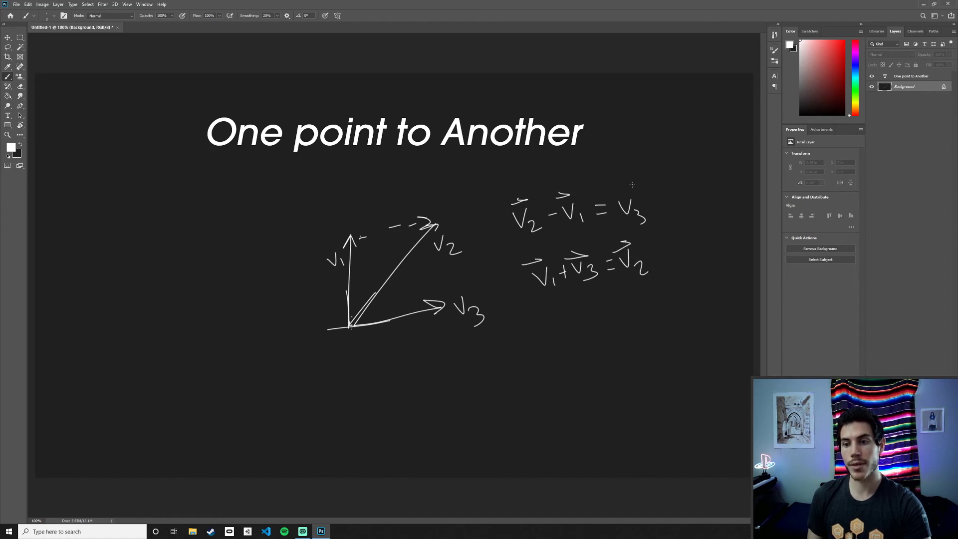
drag(618, 194, 632, 192)
drag(624, 187, 632, 192)
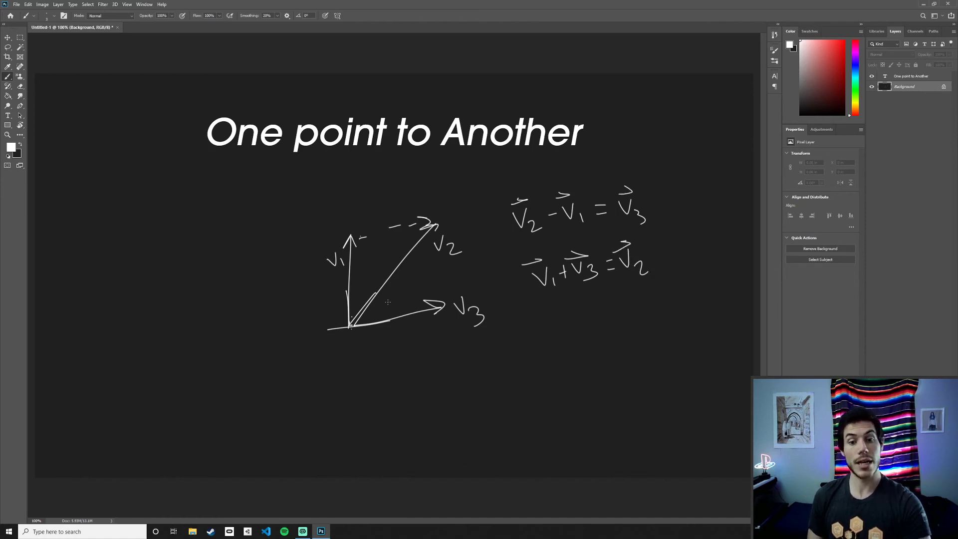
Clear all brush strokes from the Background layer and deselect.
key(ctrl+a)
key(BackSpace)
key(ctrl+d)
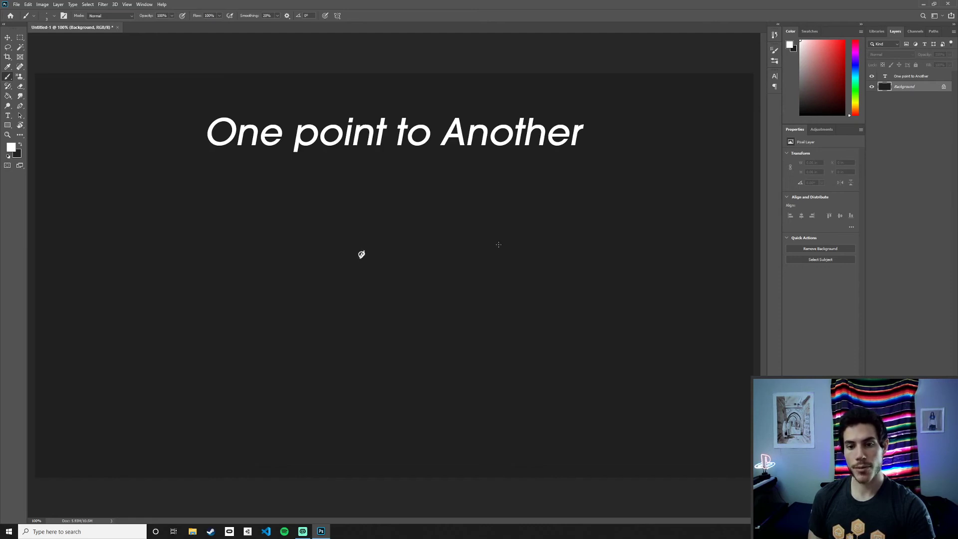
Mark two separate points side by side below the title and label them V1 and V3.
drag(506, 246, 507, 248)
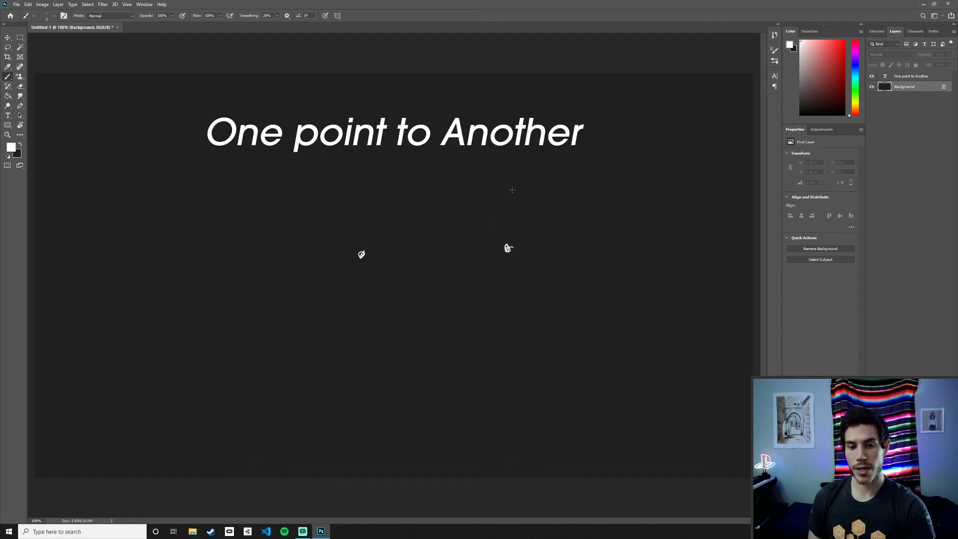
drag(357, 241, 368, 243)
mouse_move(502, 230)
mouse_down()
mouse_move(514, 227)
mouse_move(509, 236)
mouse_up()
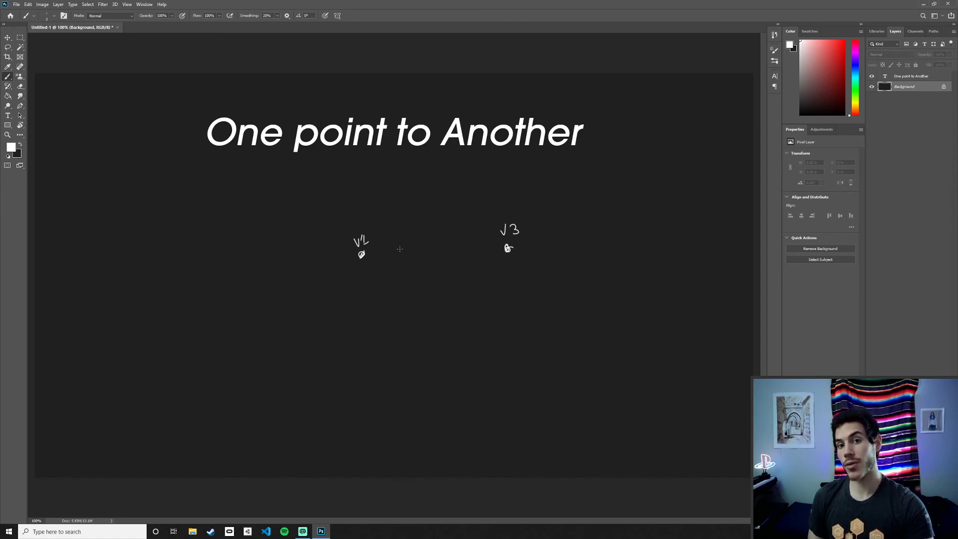
Write V3 − V1 below the V3 point and draw an arrow from the V1 point to the V3 point.
mouse_move(499, 301)
mouse_down()
mouse_move(520, 318)
mouse_move(557, 288)
mouse_up()
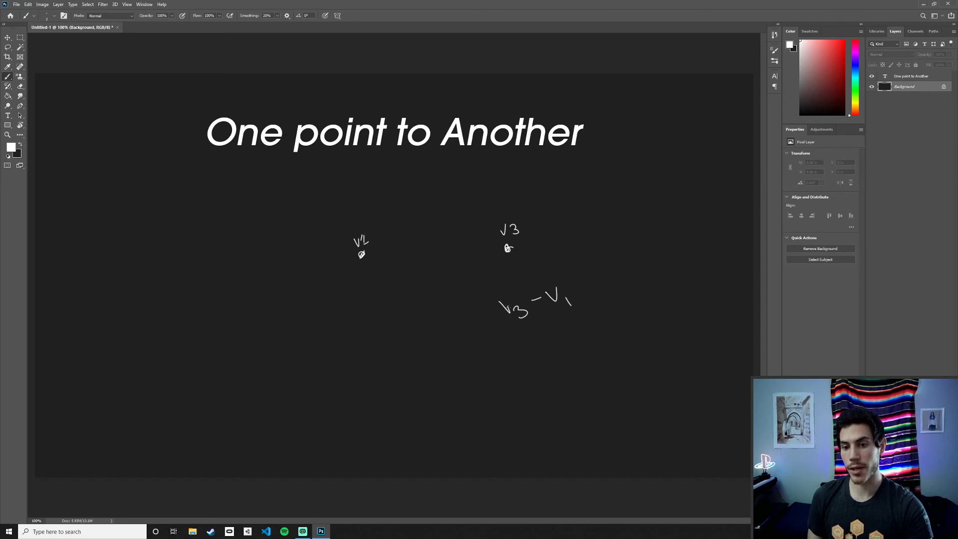
drag(379, 255, 497, 238)
drag(488, 246, 498, 240)
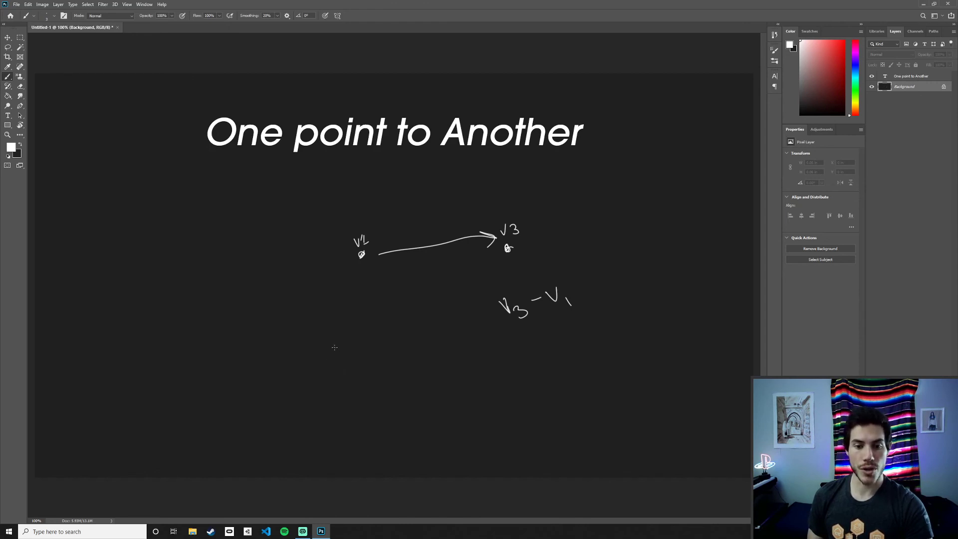
Draw a fan of short strokes leading up to a row of dots from a point labelled G, and label the rightmost dot E.
mouse_move(345, 361)
mouse_down()
mouse_move(338, 329)
mouse_move(352, 323)
mouse_move(374, 335)
mouse_move(338, 316)
mouse_up()
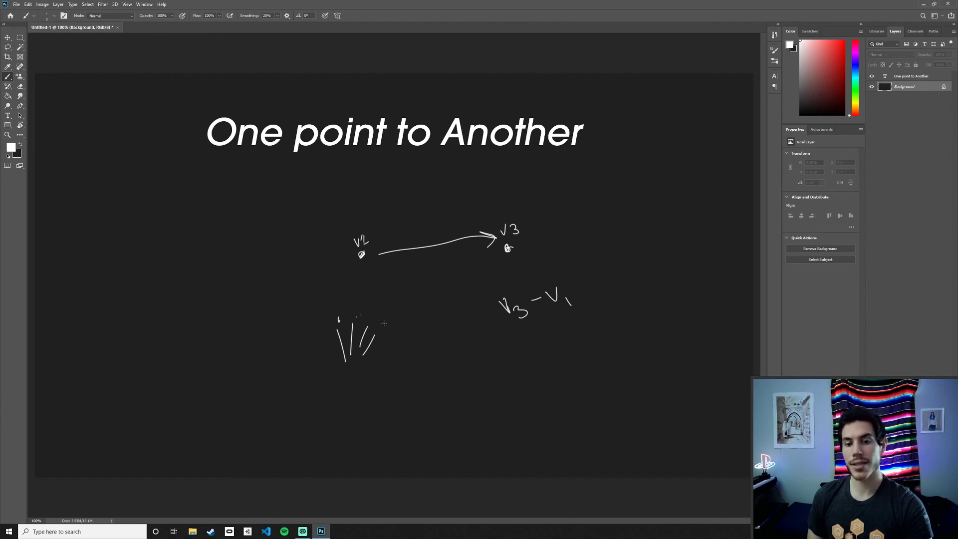
click(384, 323)
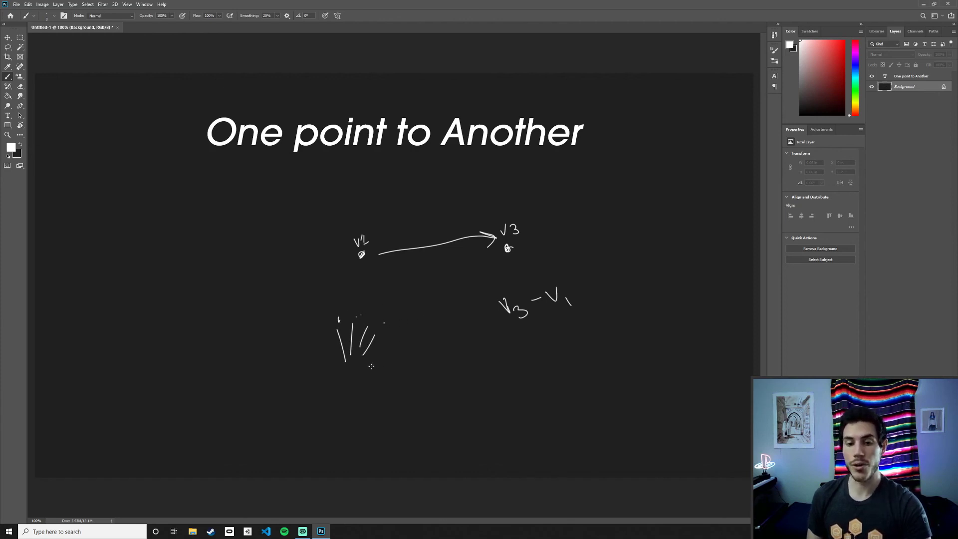
drag(353, 385, 351, 381)
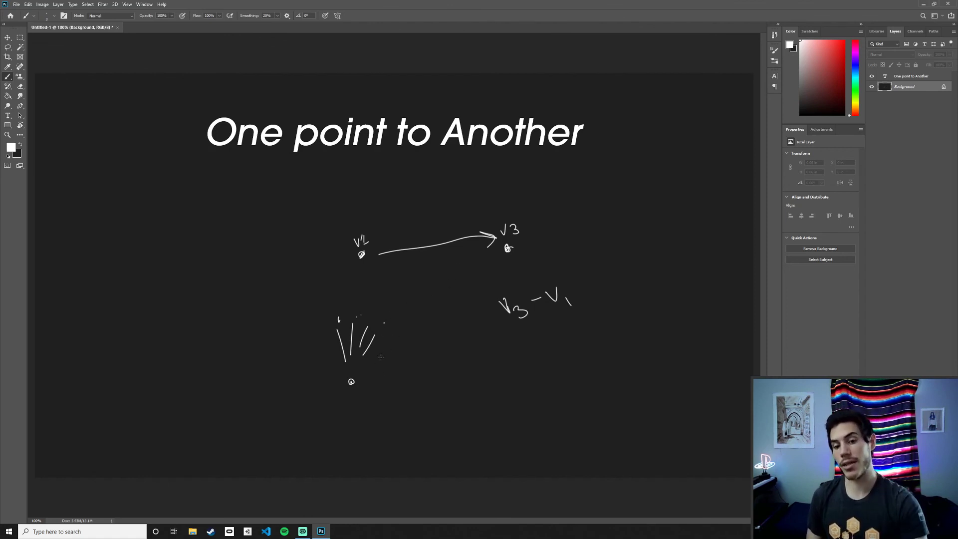
mouse_move(393, 314)
mouse_down()
mouse_move(402, 322)
mouse_move(394, 306)
mouse_up()
drag(370, 382, 361, 384)
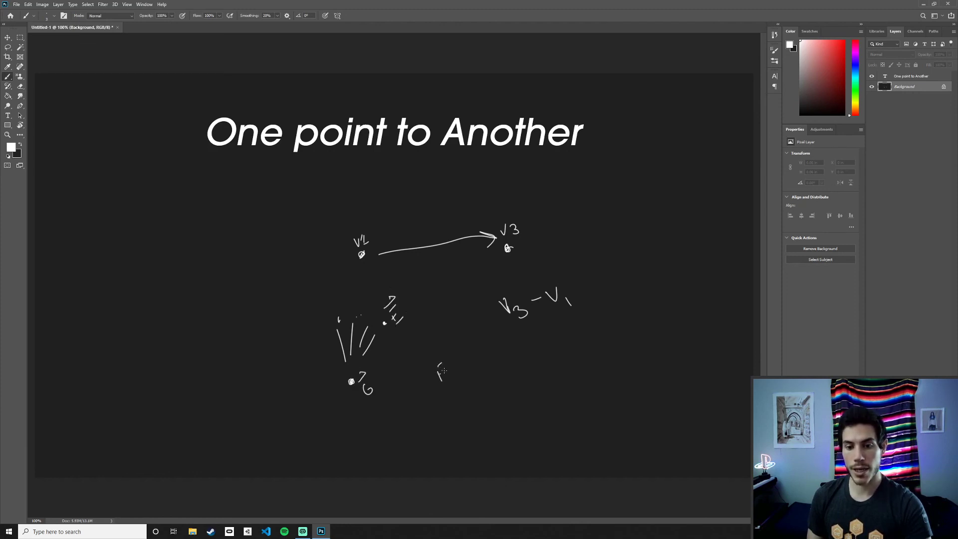
Write E − G with a vector arrow above it beside the fan sketch, and draw an arrow from point G to dot E.
mouse_move(441, 381)
mouse_down()
mouse_move(493, 366)
mouse_move(470, 351)
mouse_up()
mouse_move(361, 371)
mouse_down()
mouse_move(373, 339)
mouse_move(384, 342)
mouse_up()
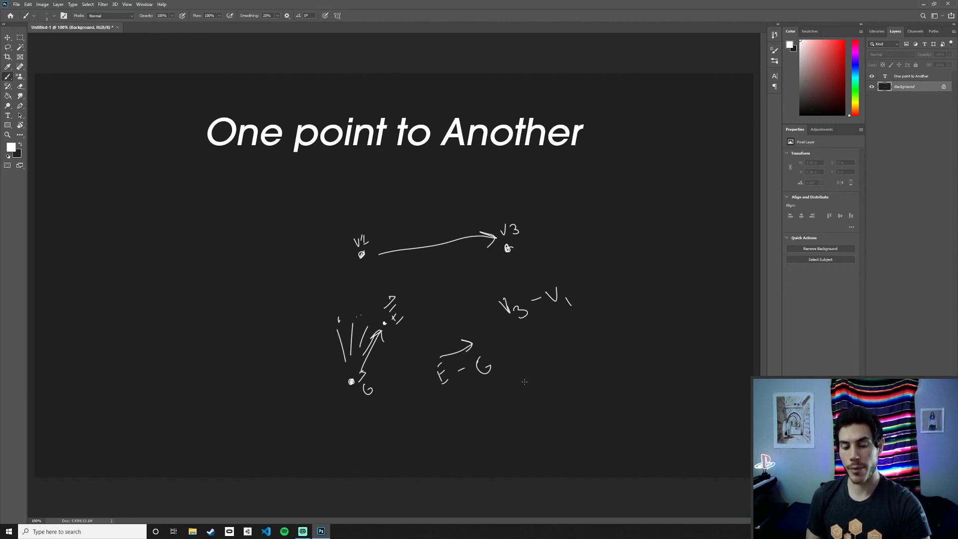